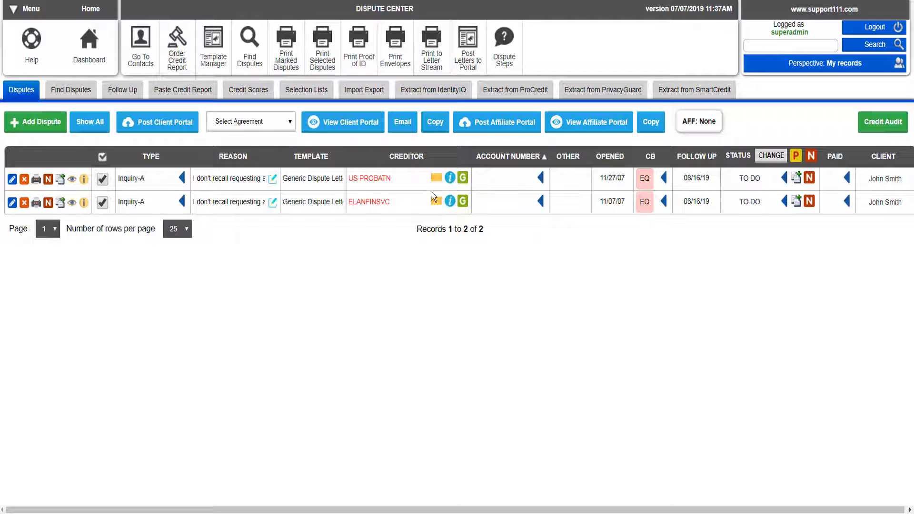
Step: Look over the IdentityIQ extract options, then return to the disputes list and start a new dispute
left_click(453, 90)
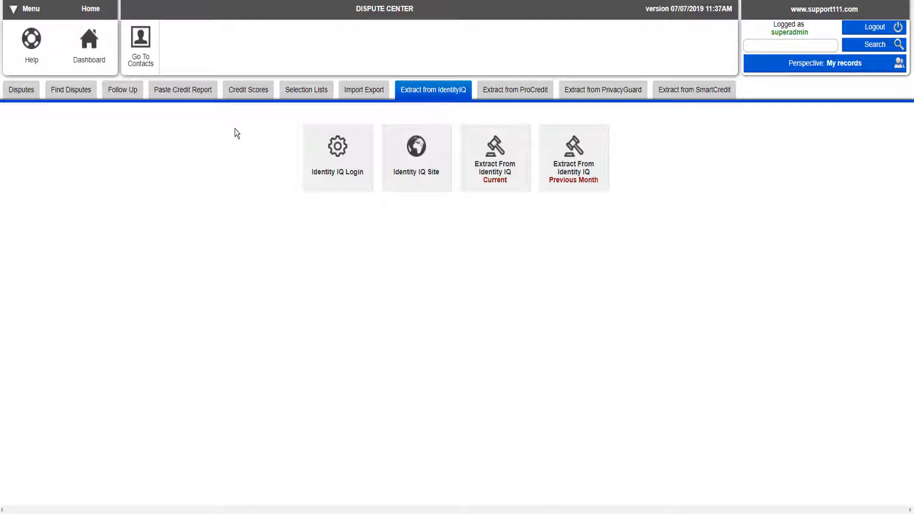
left_click(16, 92)
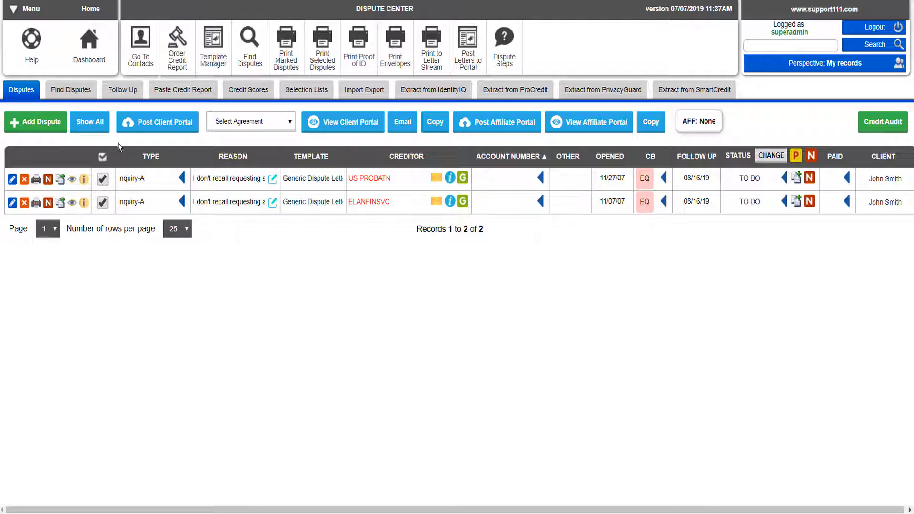
left_click(48, 125)
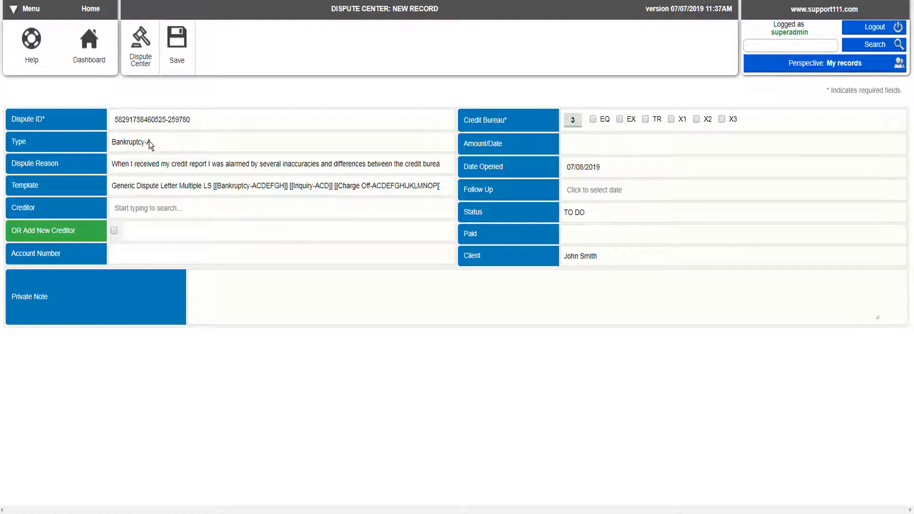
Step: Set the dispute type to Collection-A and the creditor to CBUSA Sears on W. Sahara Avenue
left_click(150, 140)
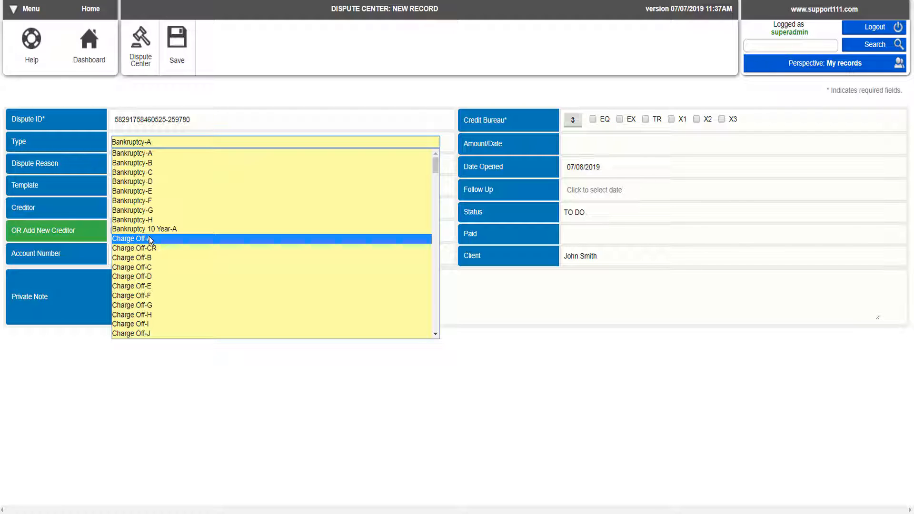
left_click(434, 323)
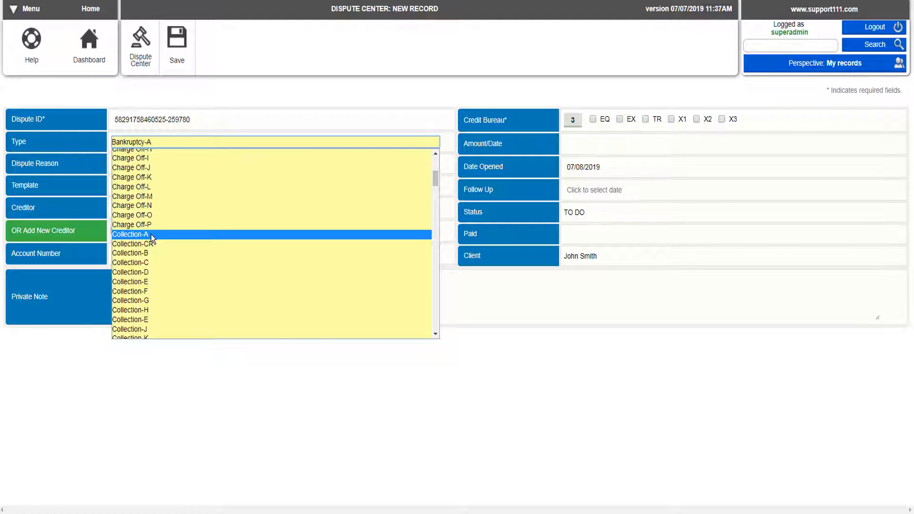
left_click(150, 234)
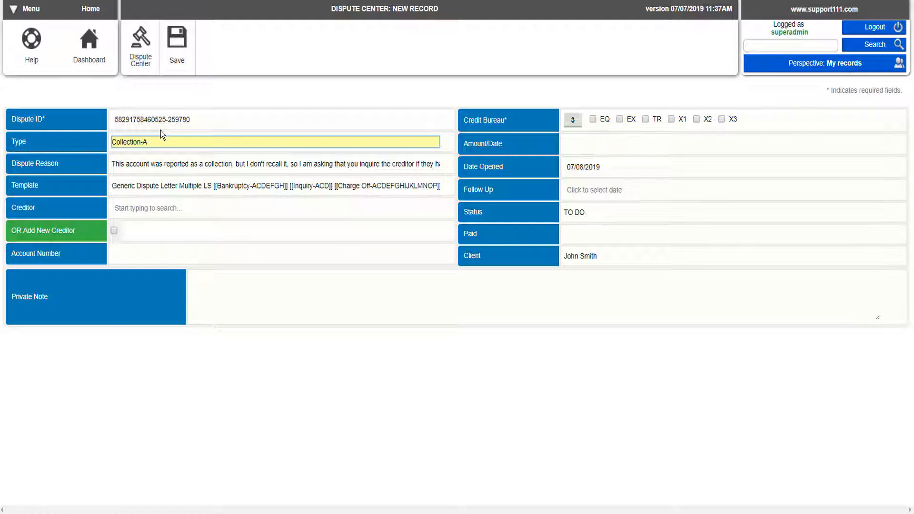
left_click(123, 208)
type("se")
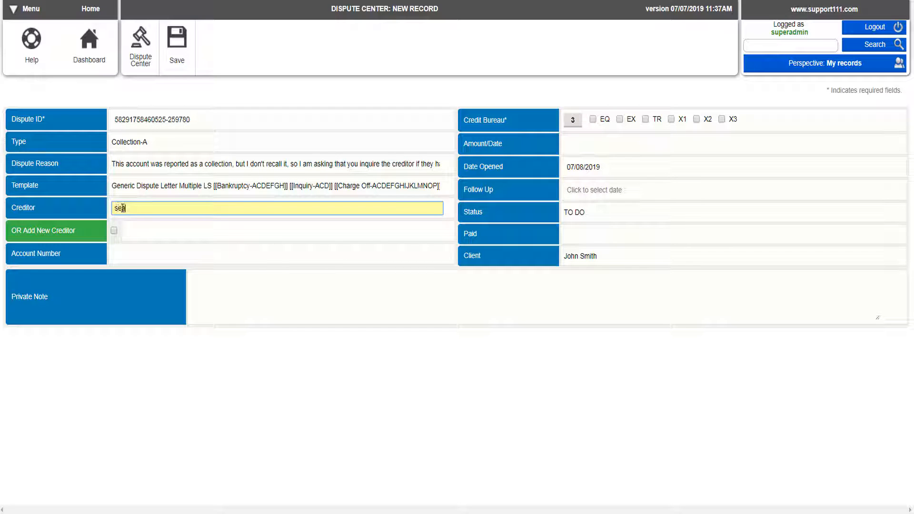
type("ar")
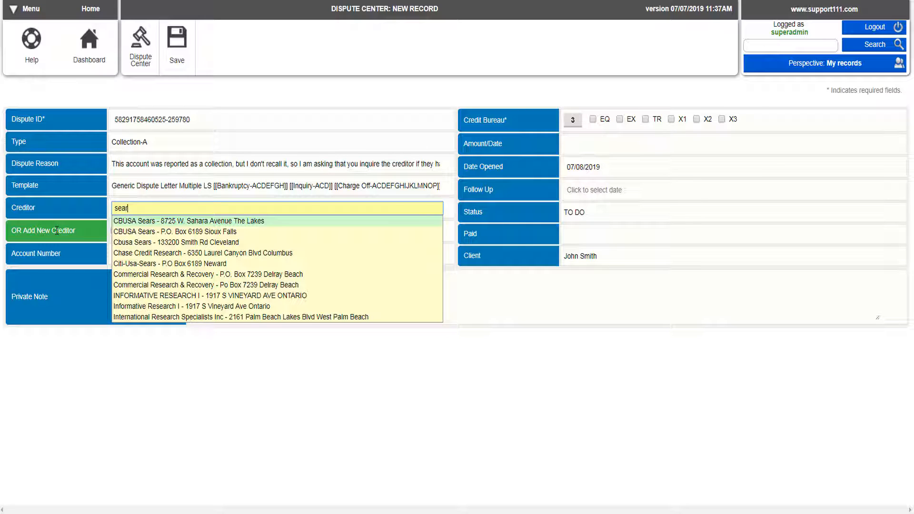
left_click(153, 223)
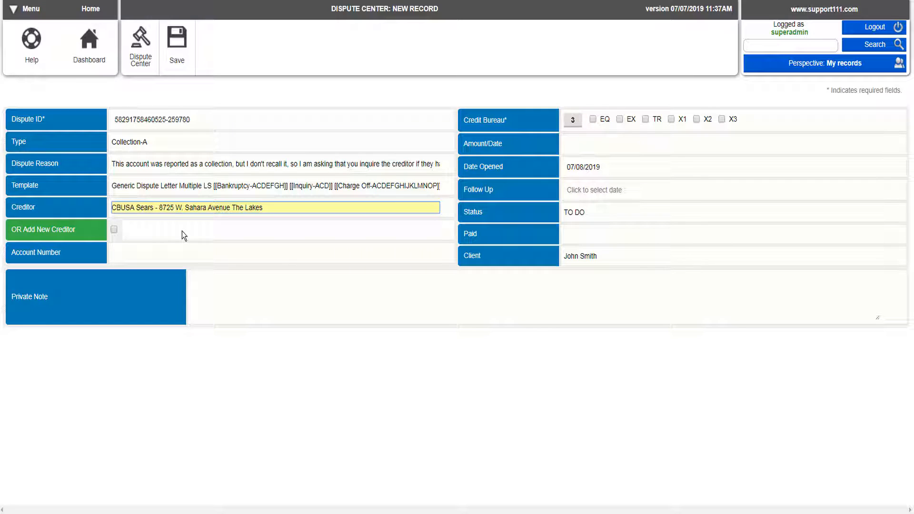
Step: Enter the account number, send the dispute to the EQ, EX and TR bureaus, and save it
left_click(134, 252)
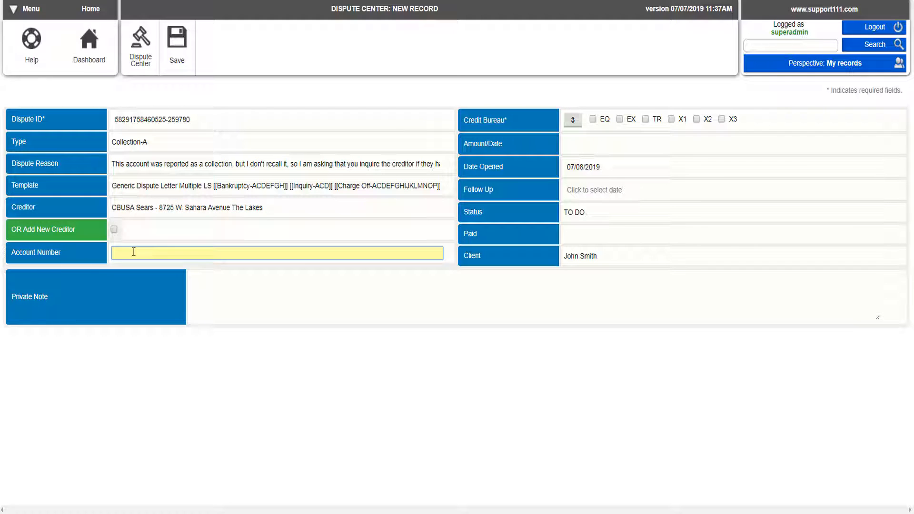
left_click(571, 122)
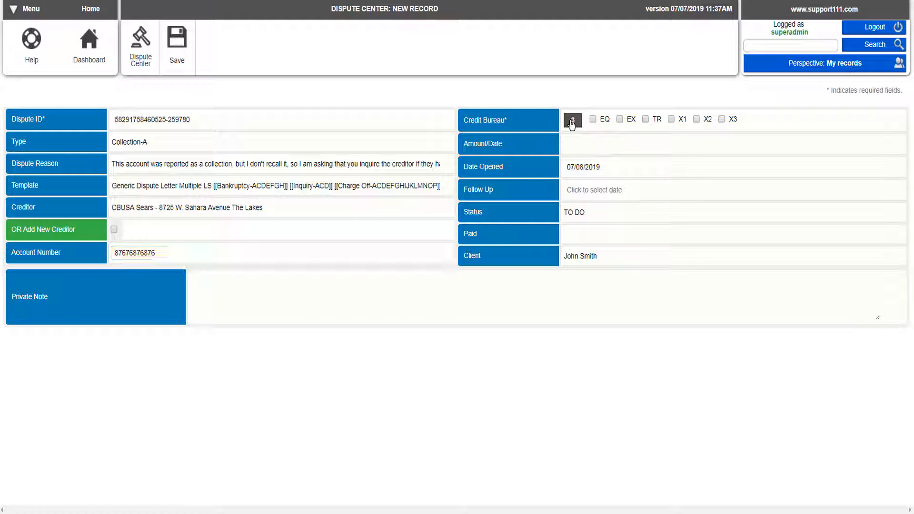
left_click(619, 120)
left_click(619, 119)
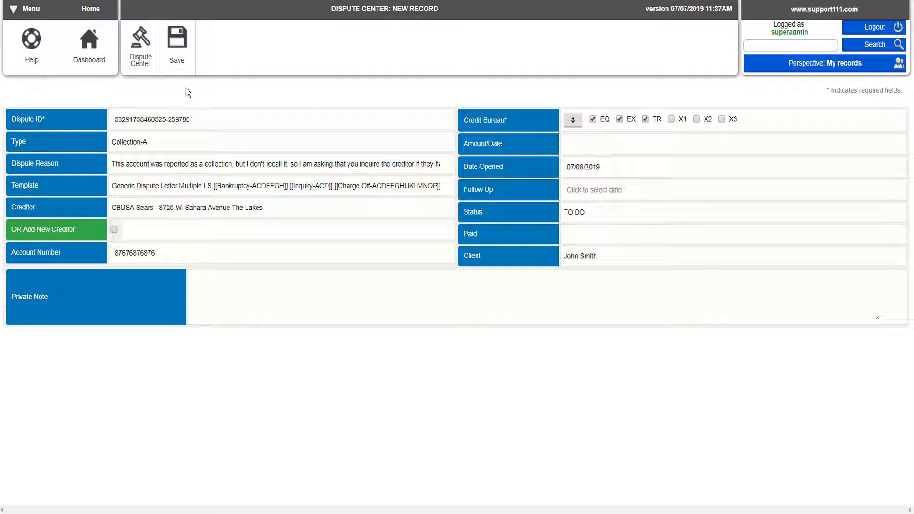
left_click(177, 47)
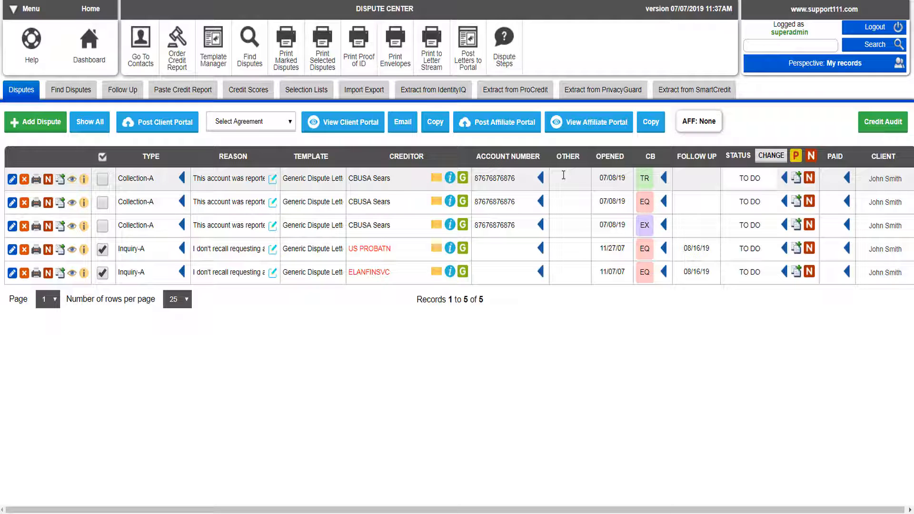
Step: Start another new dispute record from the disputes list
left_click(38, 125)
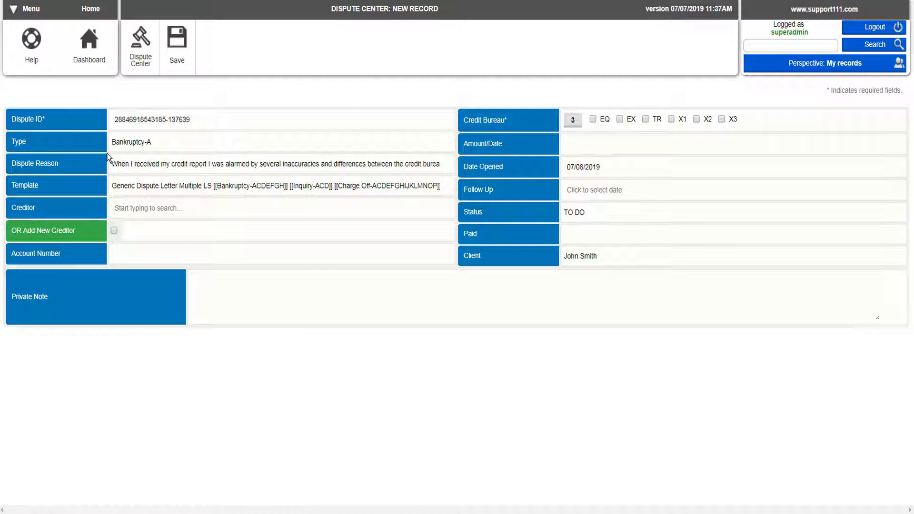
Step: Set the dispute type to Charge Off-A with Home Depot Credit Services as creditor
left_click(133, 144)
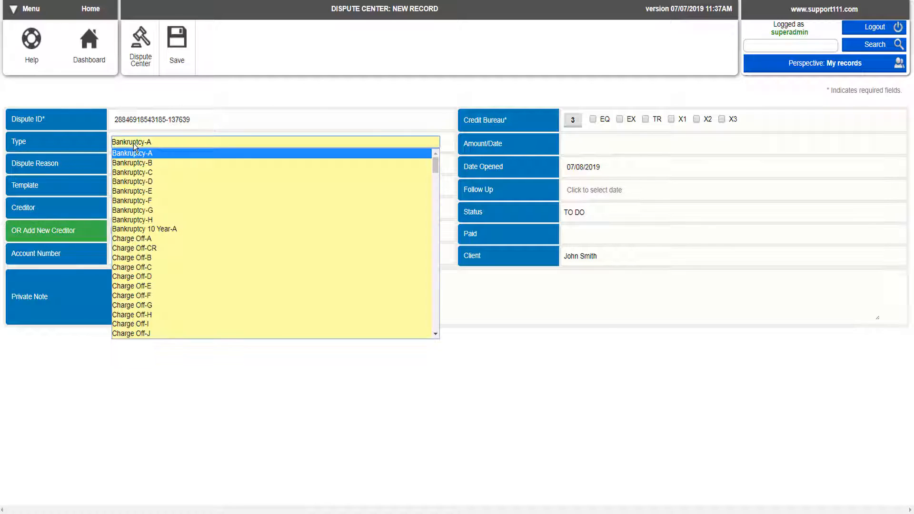
left_click(141, 240)
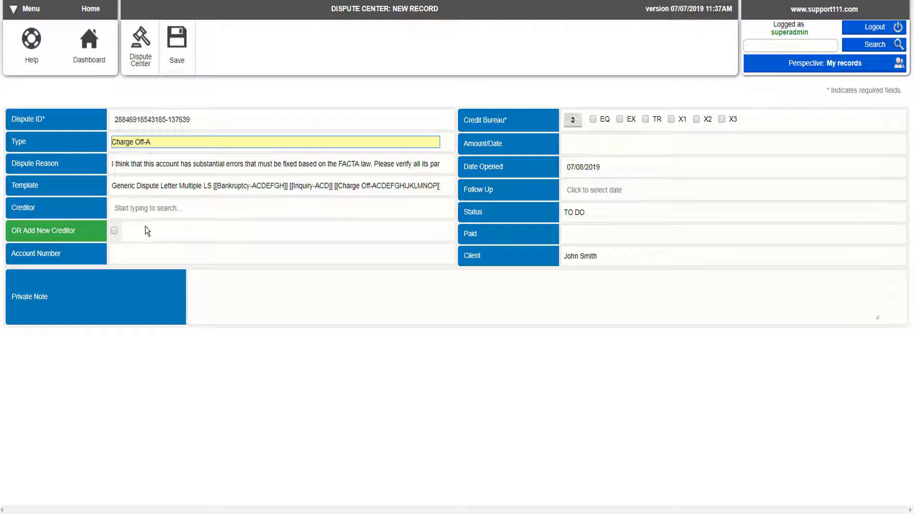
left_click(136, 208)
type("h")
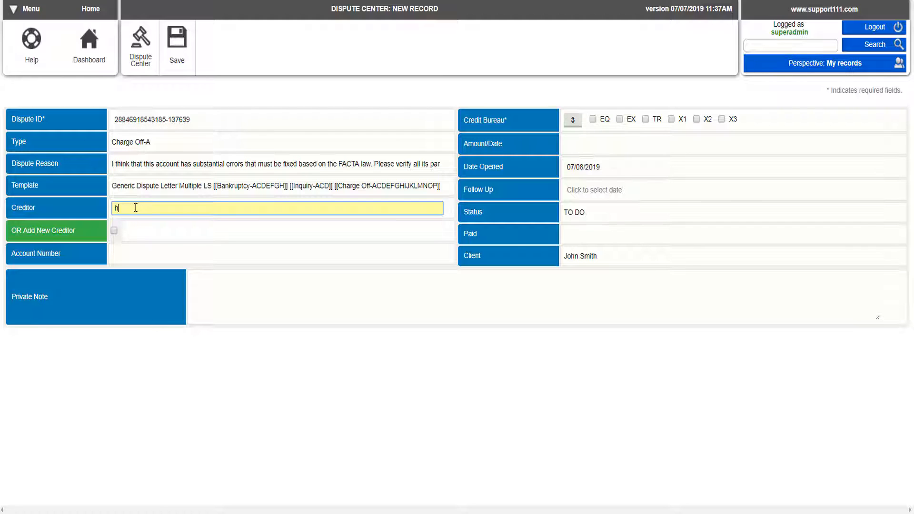
type("ome depot")
left_click(152, 223)
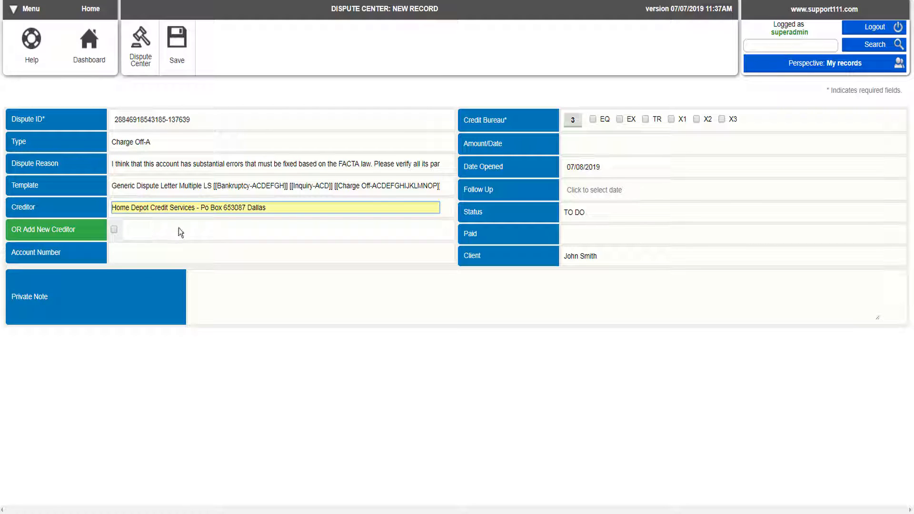
Step: Enter the account number and send the dispute to the EQ bureau
left_click(152, 251)
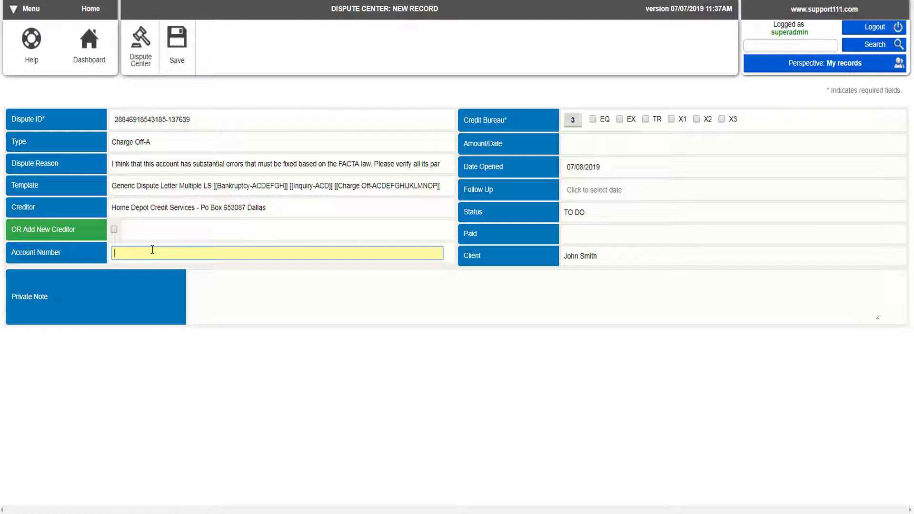
left_click(594, 119)
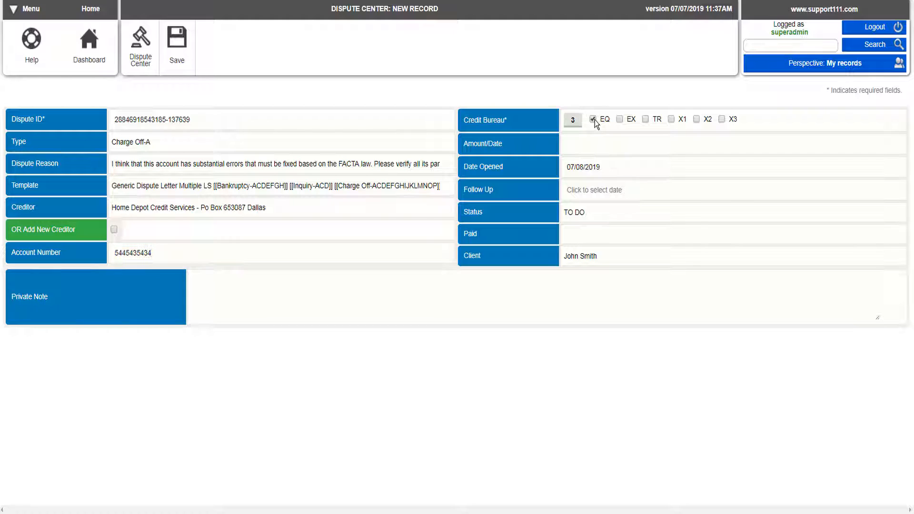
Step: Enter amount 150, change Date Opened to 07/08/2018, and save the Charge Off-A dispute
left_click(573, 142)
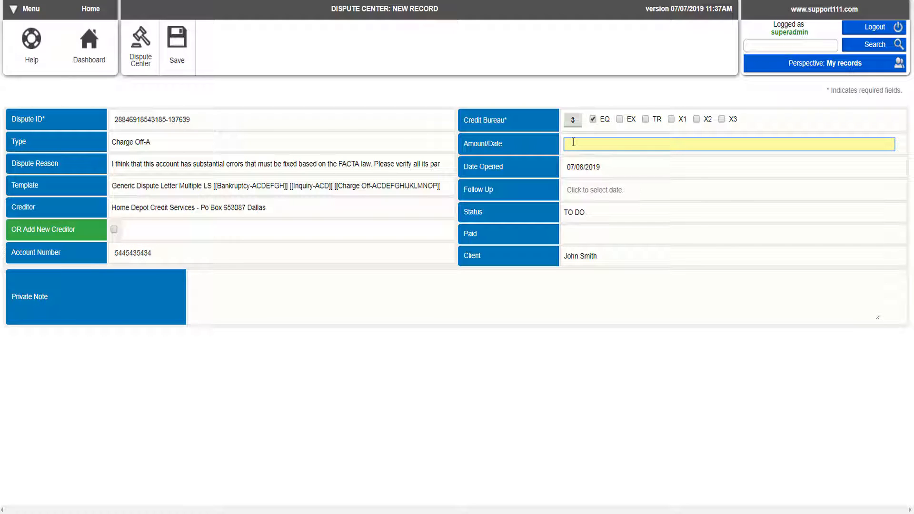
type("150")
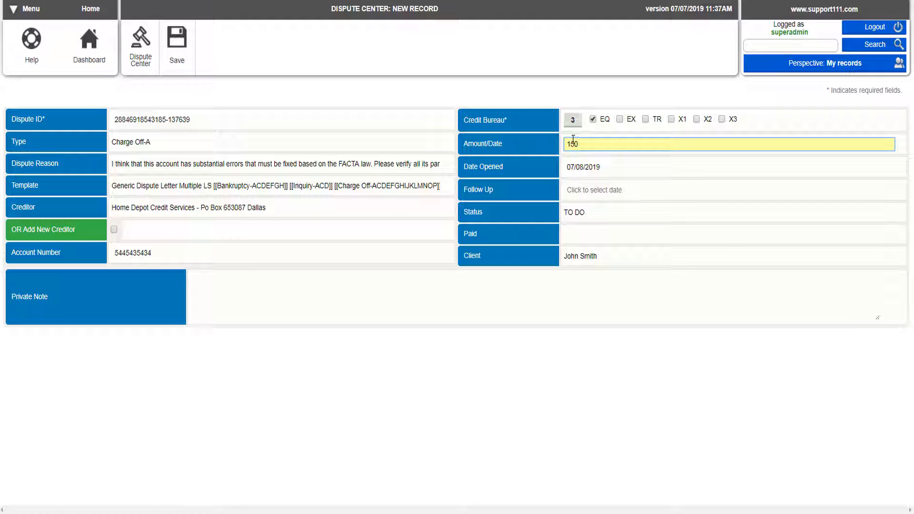
left_click(606, 167)
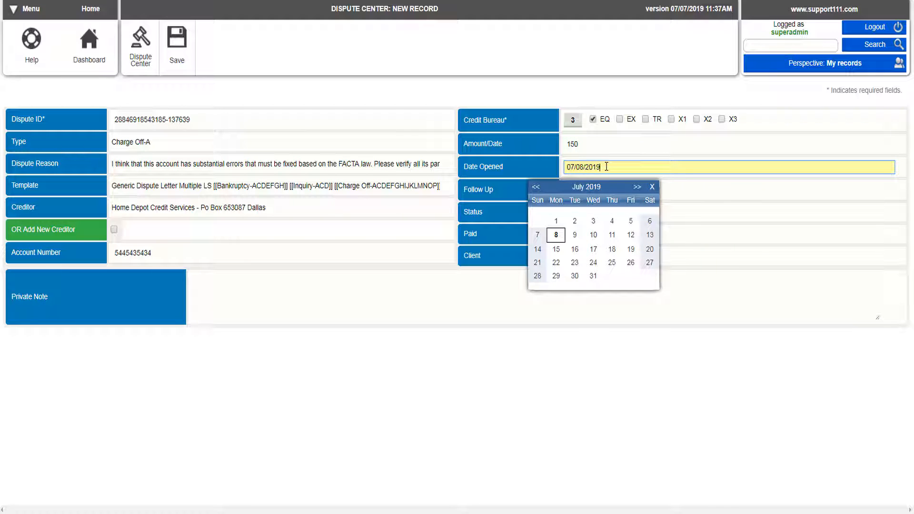
triple_click(605, 166)
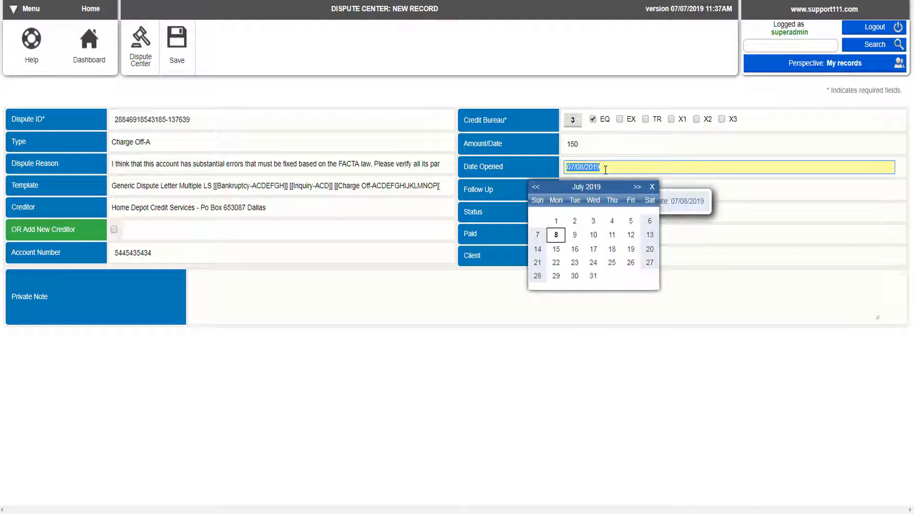
left_click(605, 167)
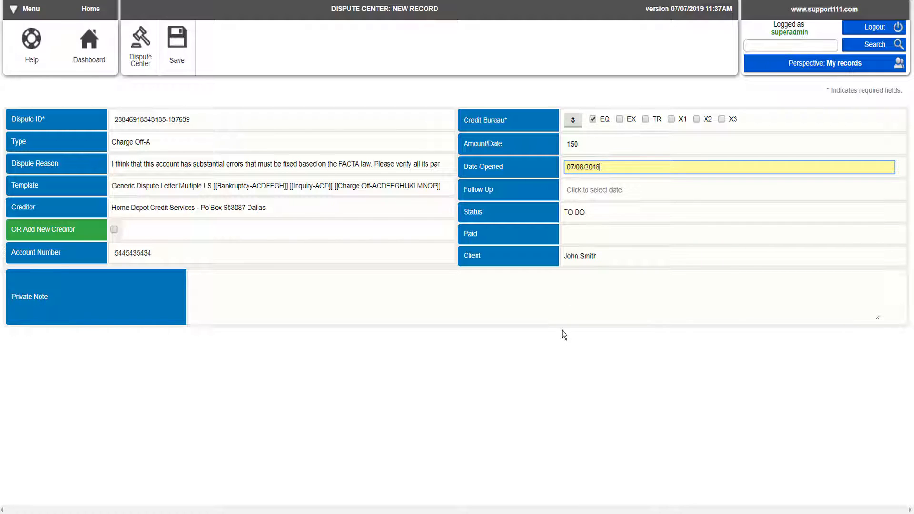
left_click(180, 47)
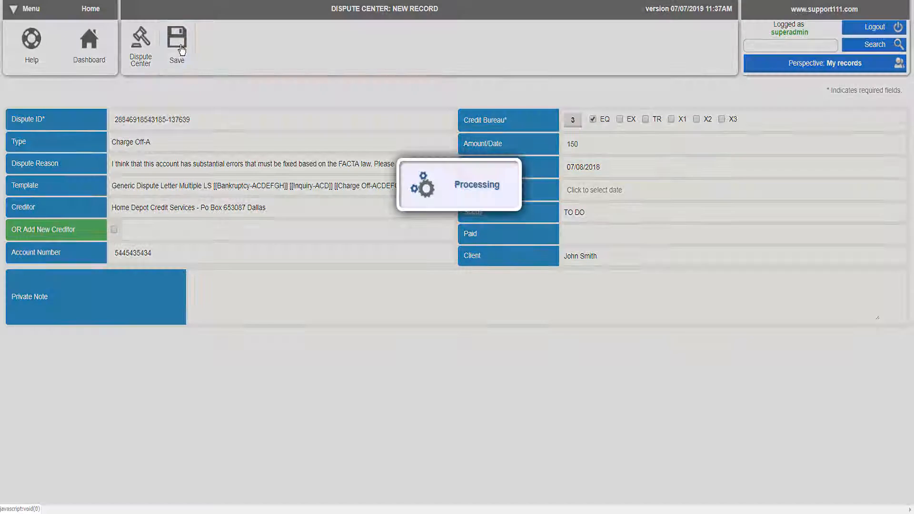